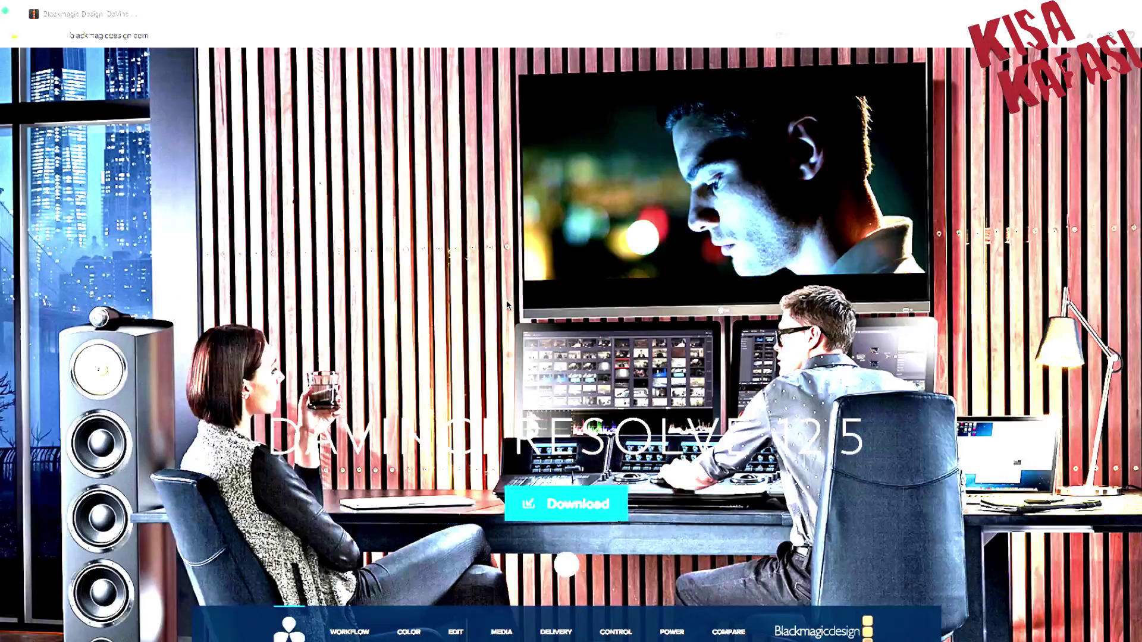
- Scroll the DaVinci Resolve 12.5 product page past the videos and What's New box to color grading
scroll(505, 299, "down", 2)
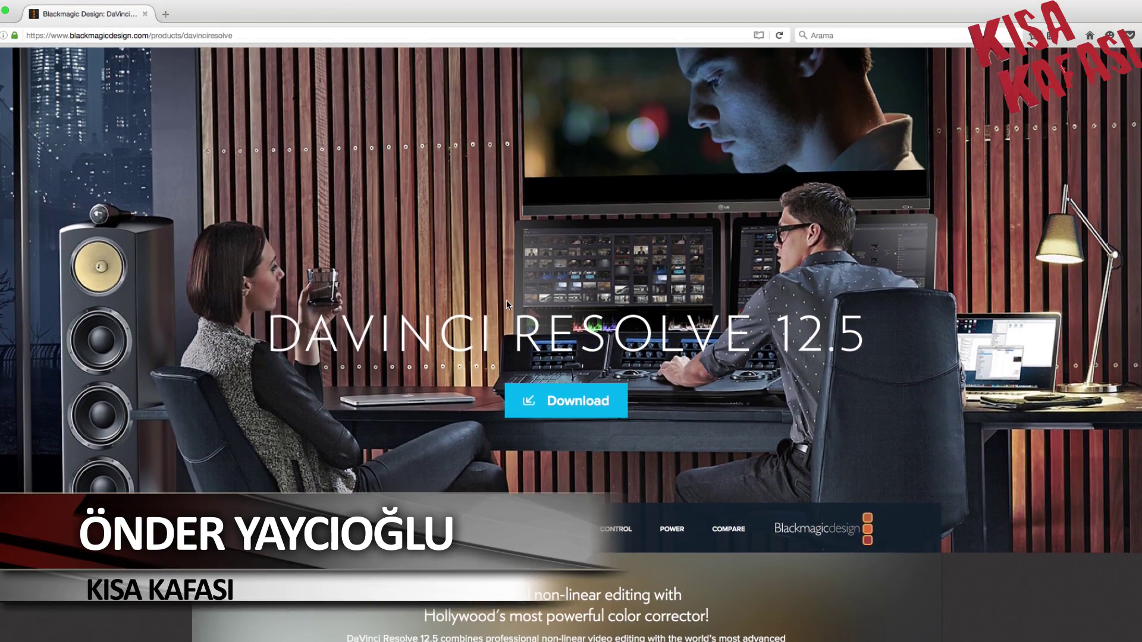
scroll(506, 303, "down", 4)
scroll(506, 303, "down", 4)
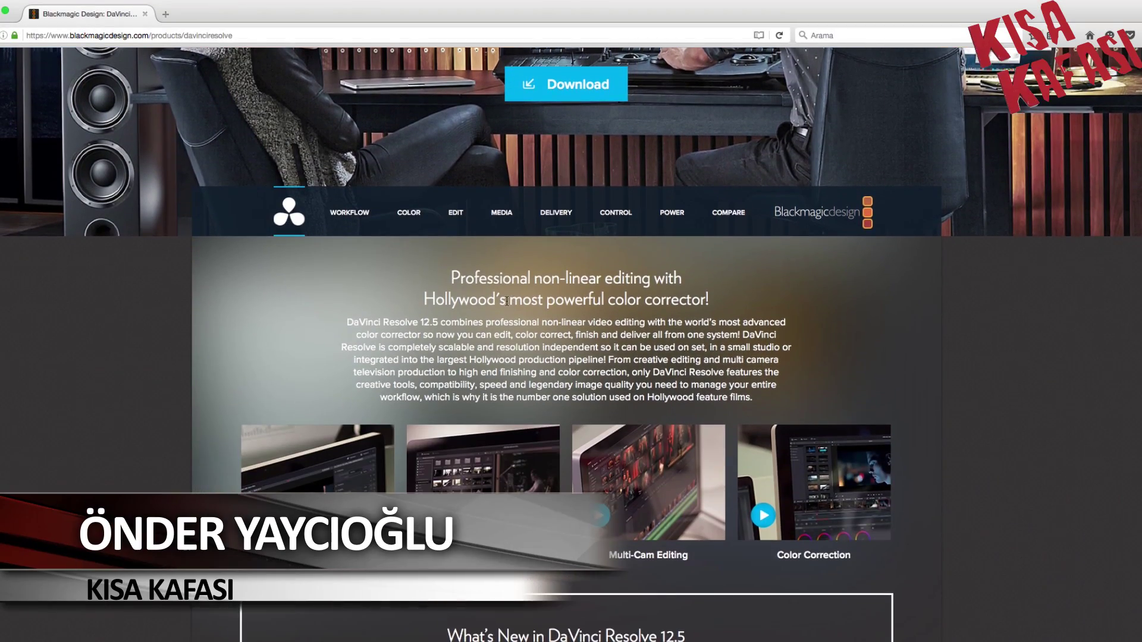
scroll(507, 305, "down", 4)
scroll(509, 305, "down", 2)
scroll(509, 305, "down", 2)
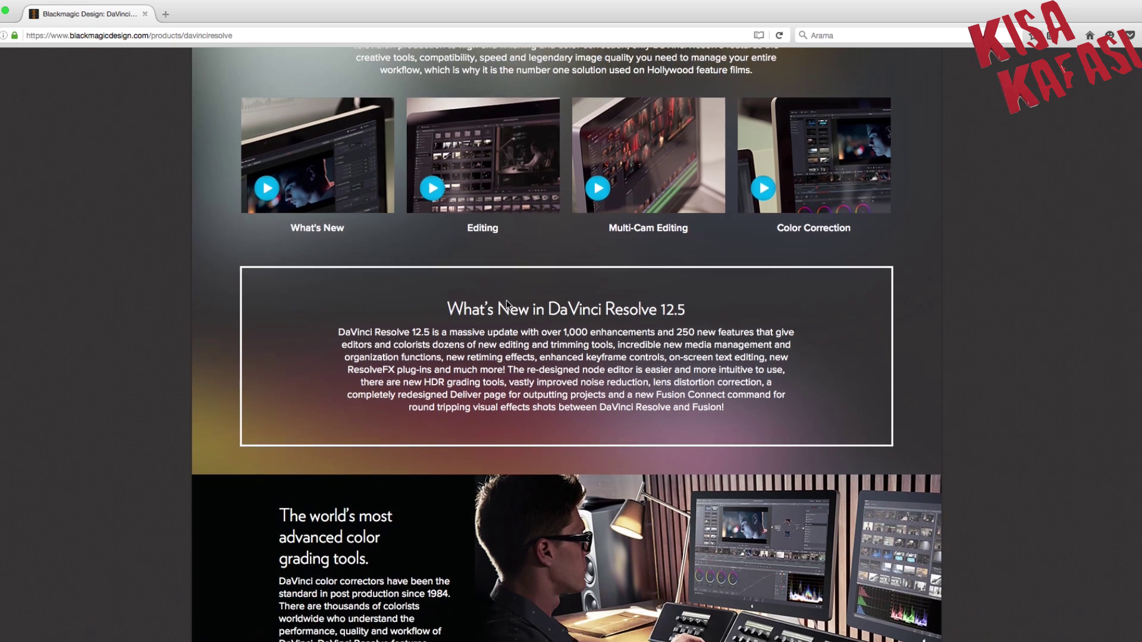
scroll(509, 305, "down", 3)
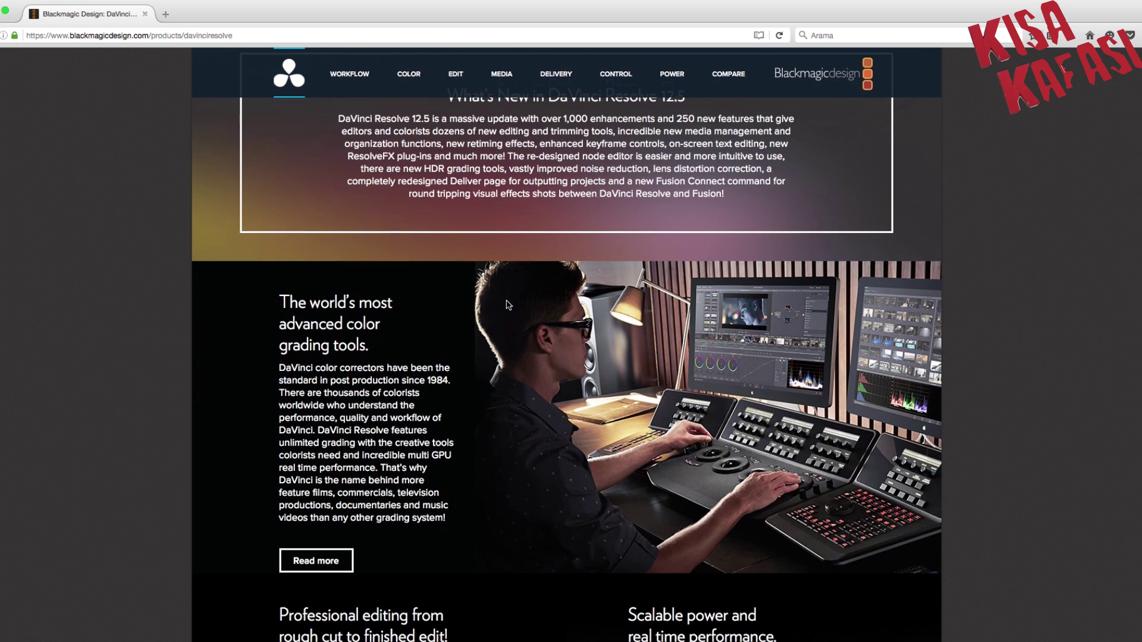
scroll(509, 305, "down", 2)
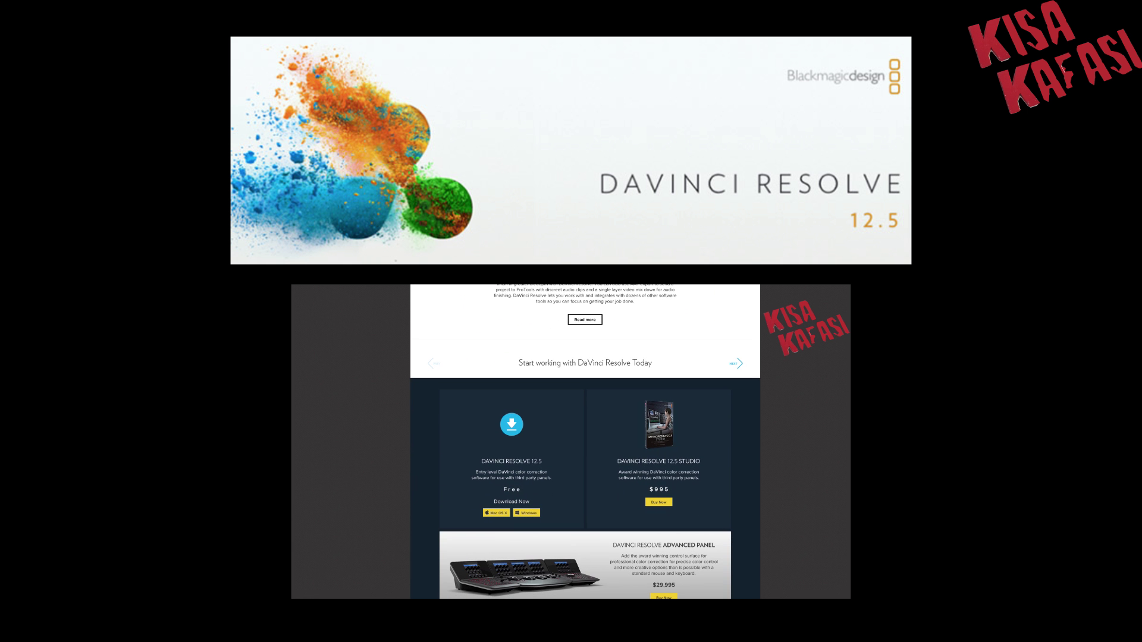
- Open the Mac OS X download registration form for DaVinci Resolve 12.5 and begin entering the company name
left_click(496, 513)
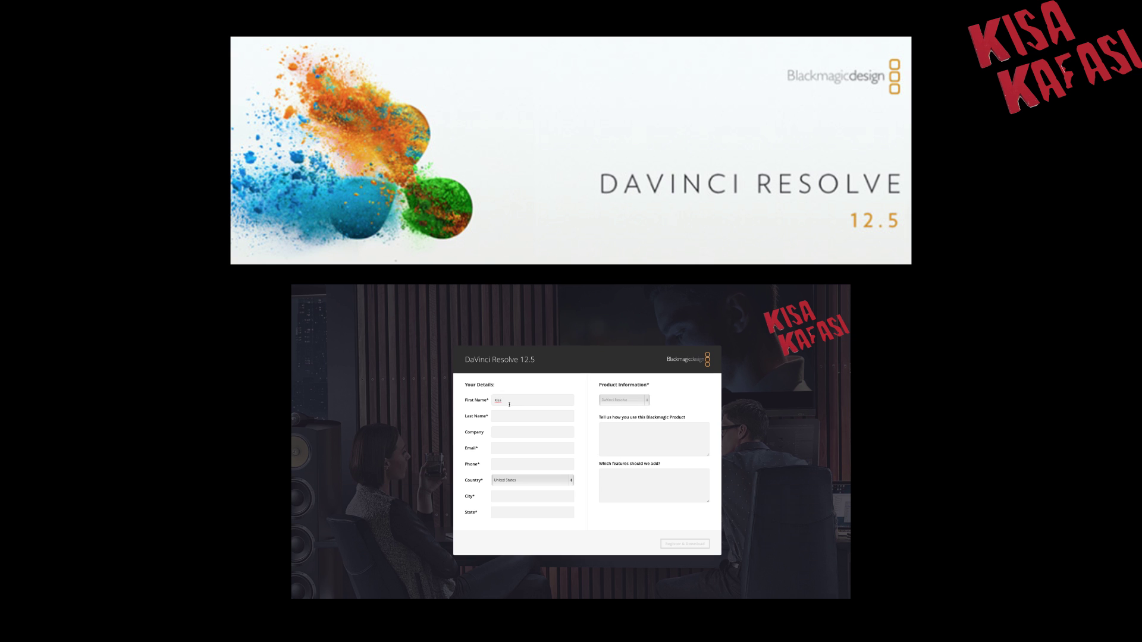
left_click(508, 433)
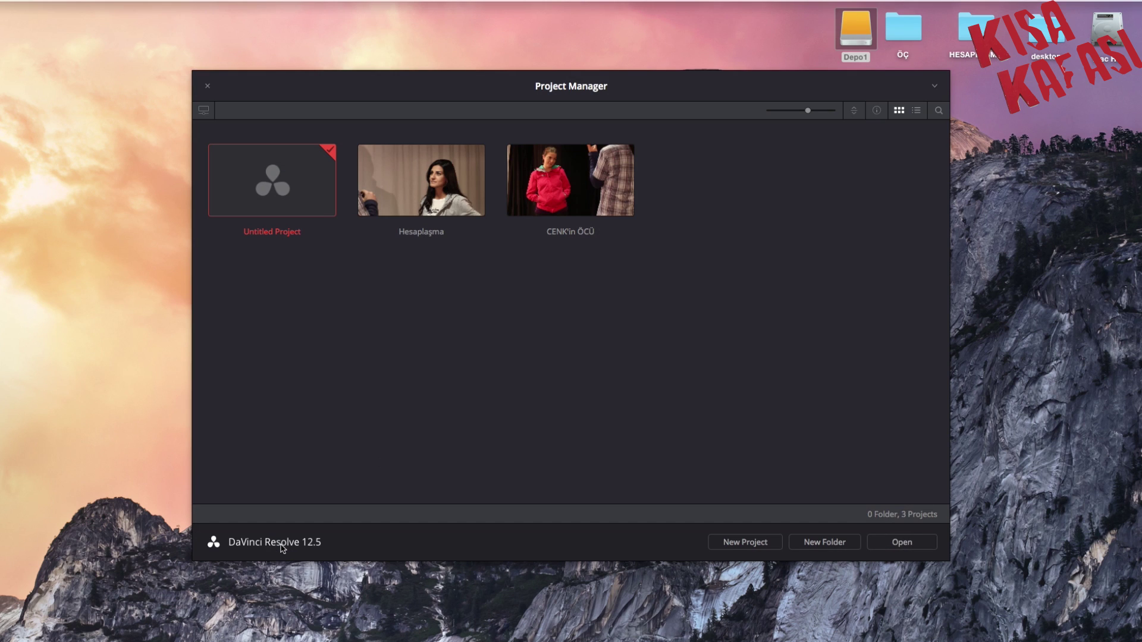
left_click(744, 542)
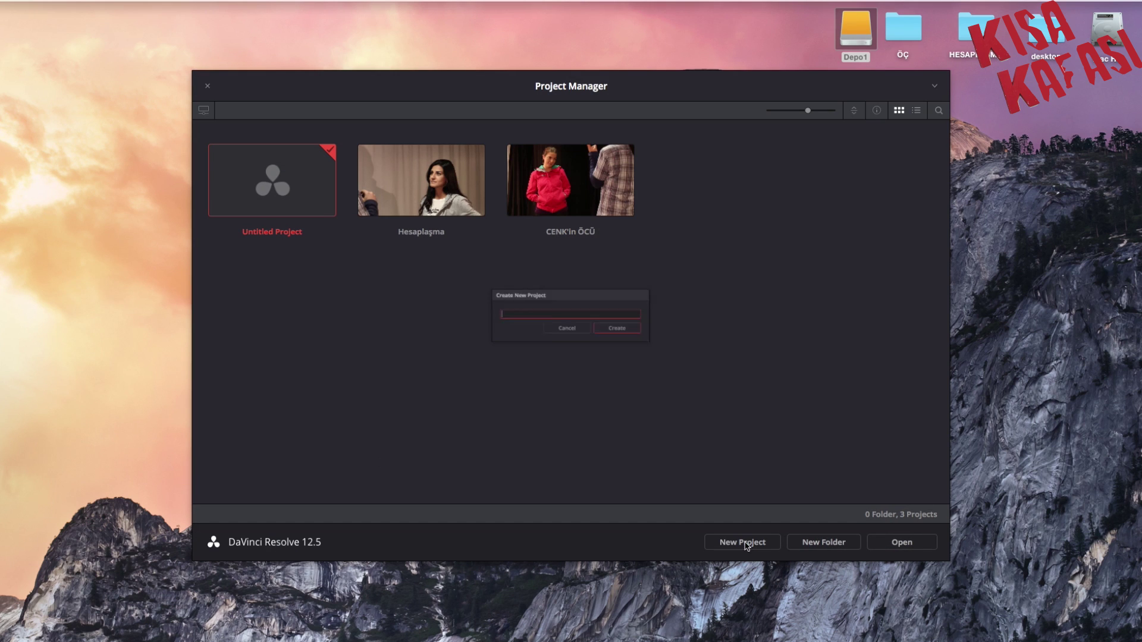
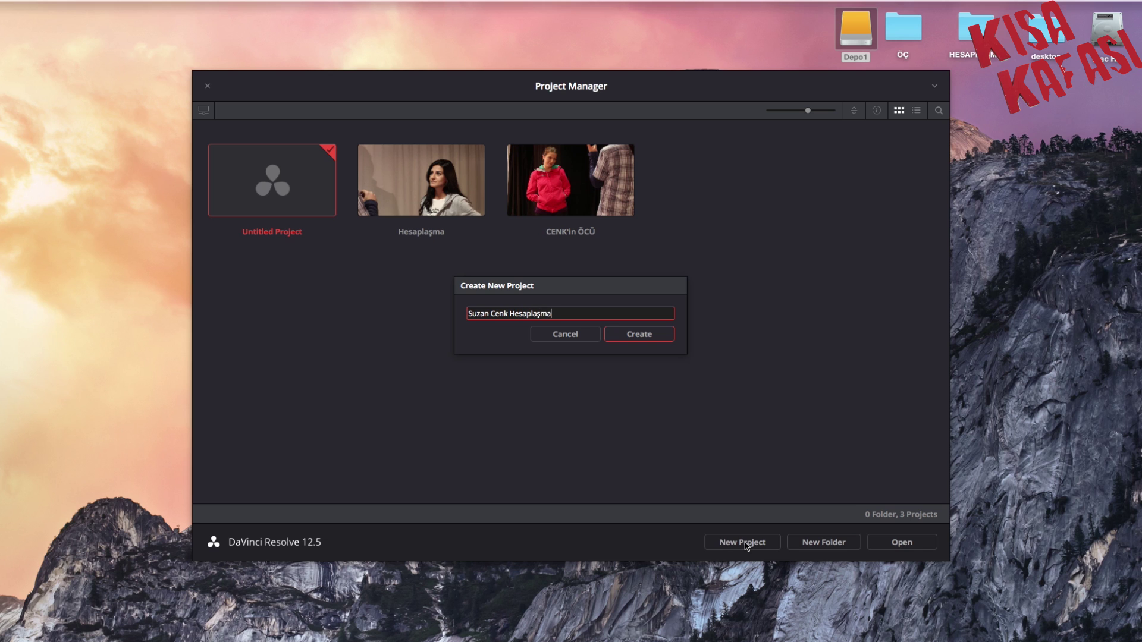
left_click(647, 339)
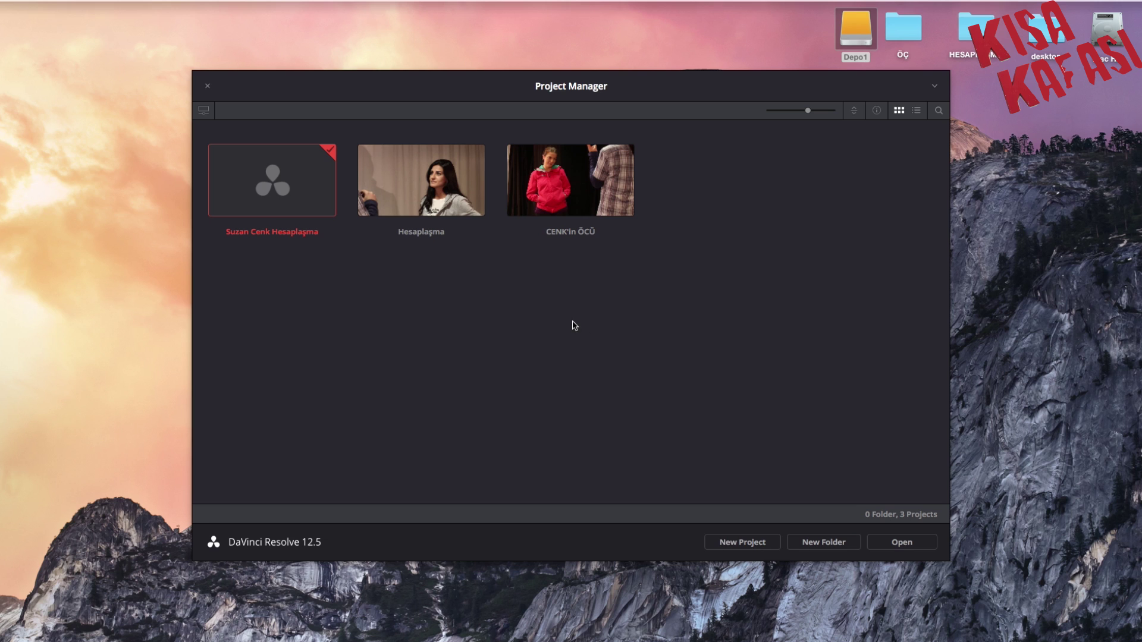
- Open the project and import the Desktop HESAPLAŞ MA clips, MVI_6794 and MVI_9797, into the Media Pool
double_click(265, 187)
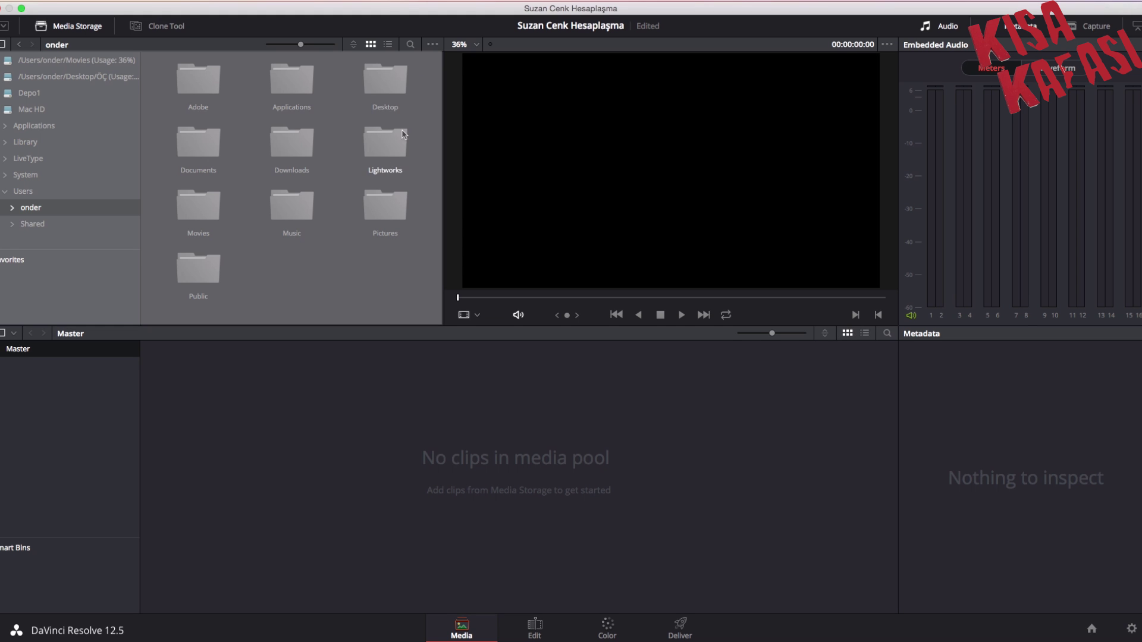
double_click(390, 79)
left_click(292, 81)
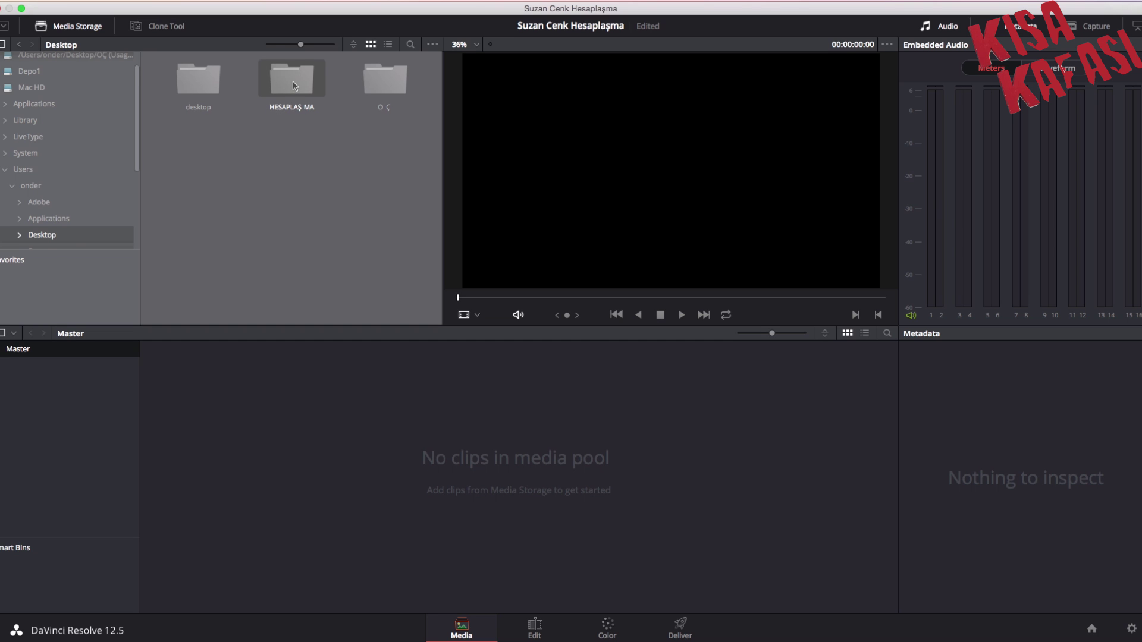
double_click(292, 81)
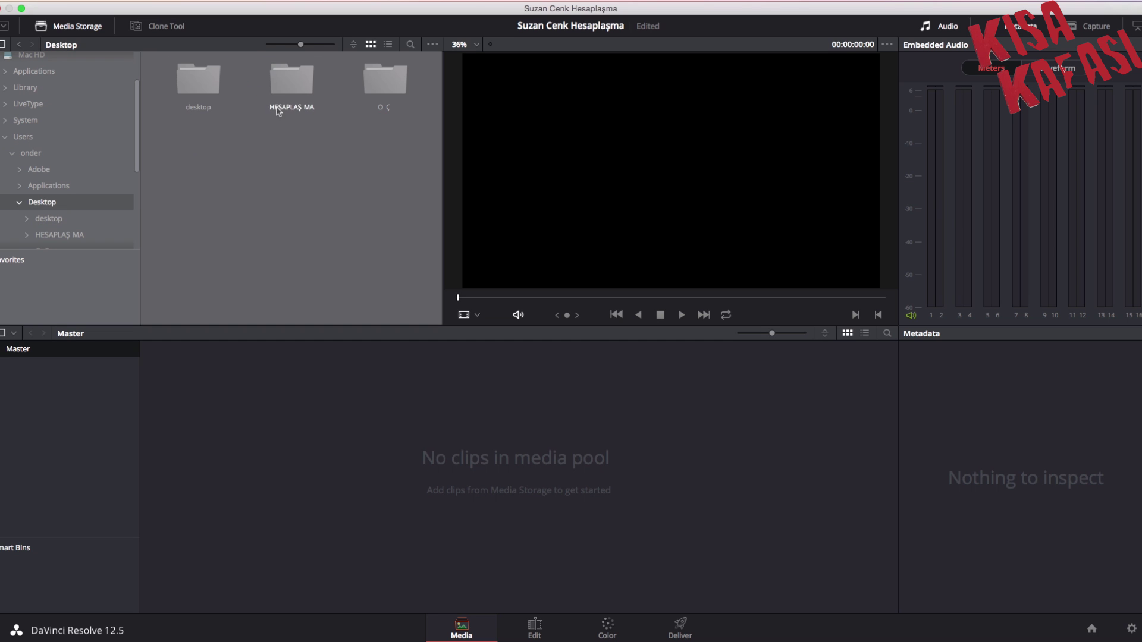
left_click_drag(292, 79, 291, 454)
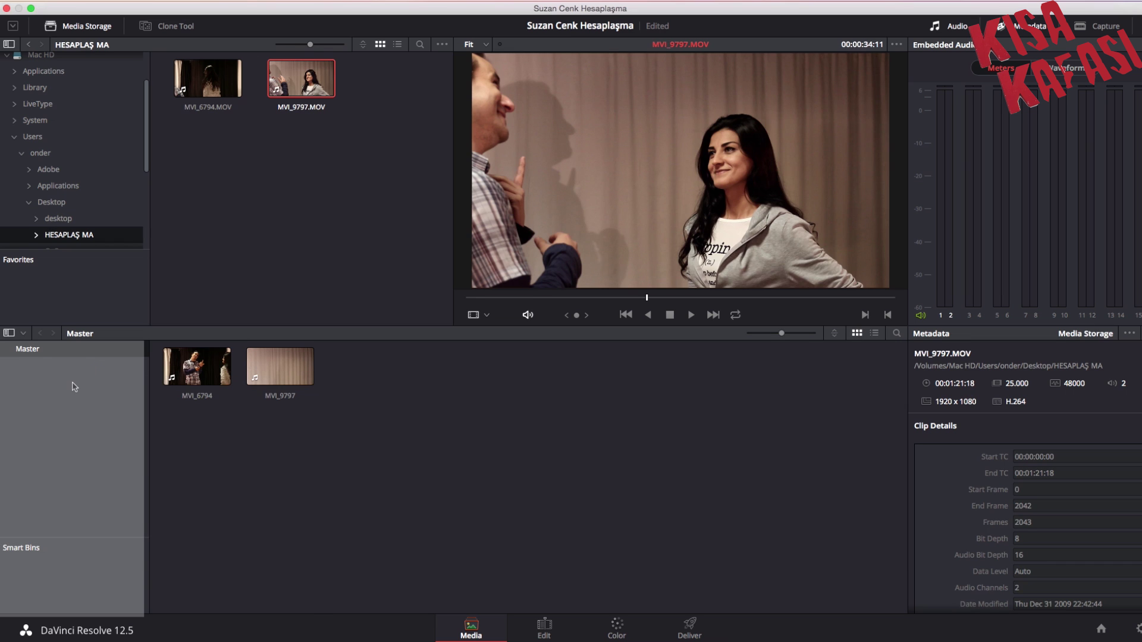
right_click(74, 386)
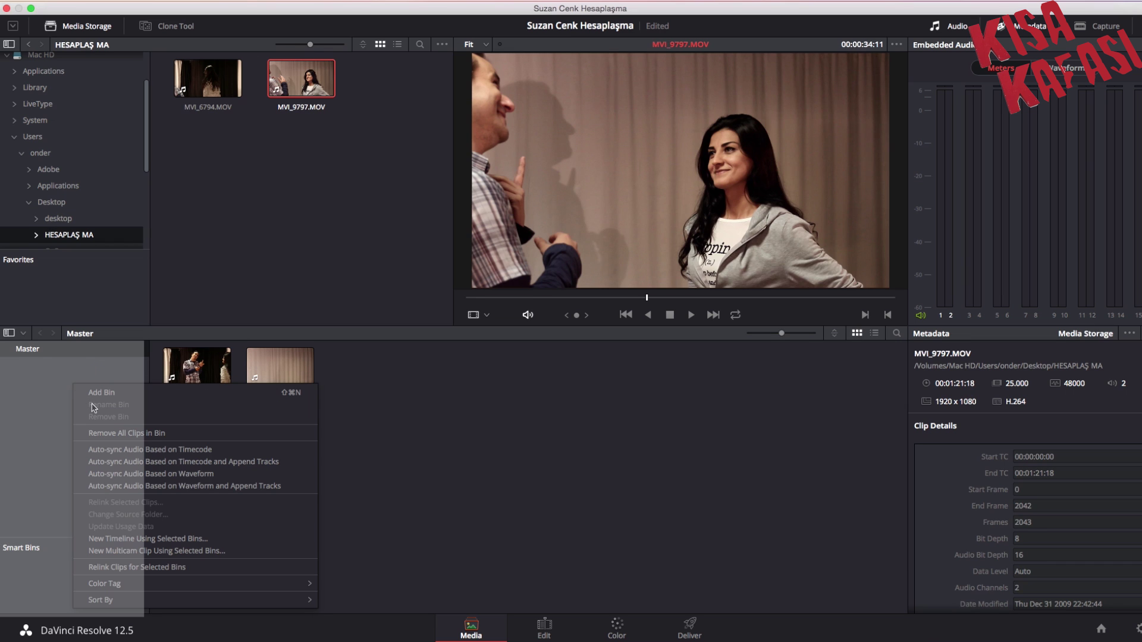
left_click(96, 393)
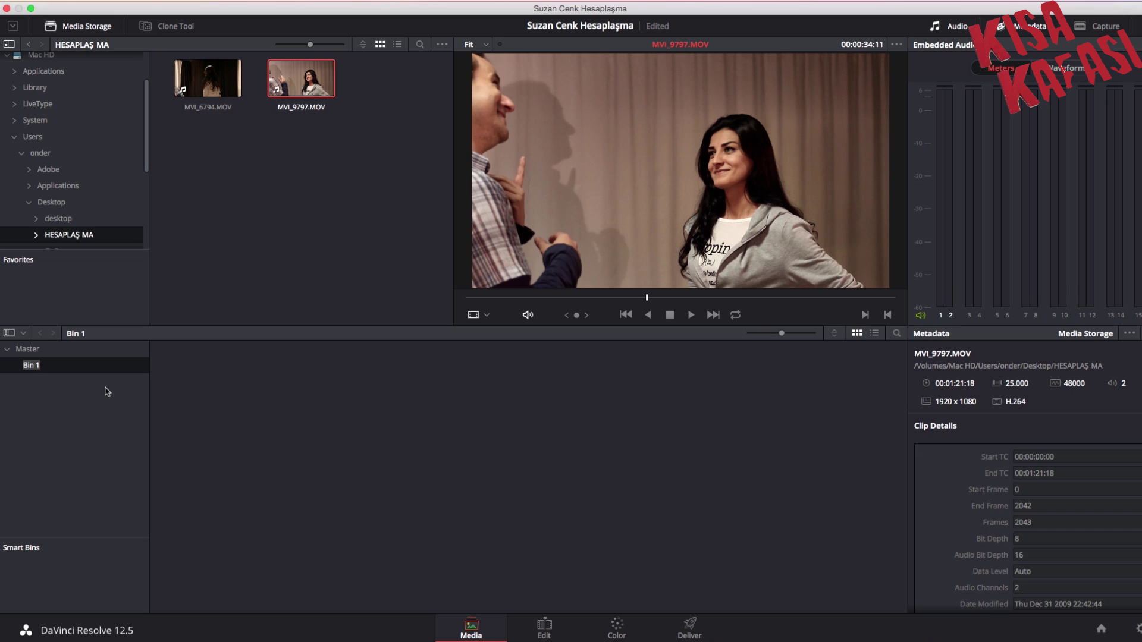
key("Return")
left_click(30, 349)
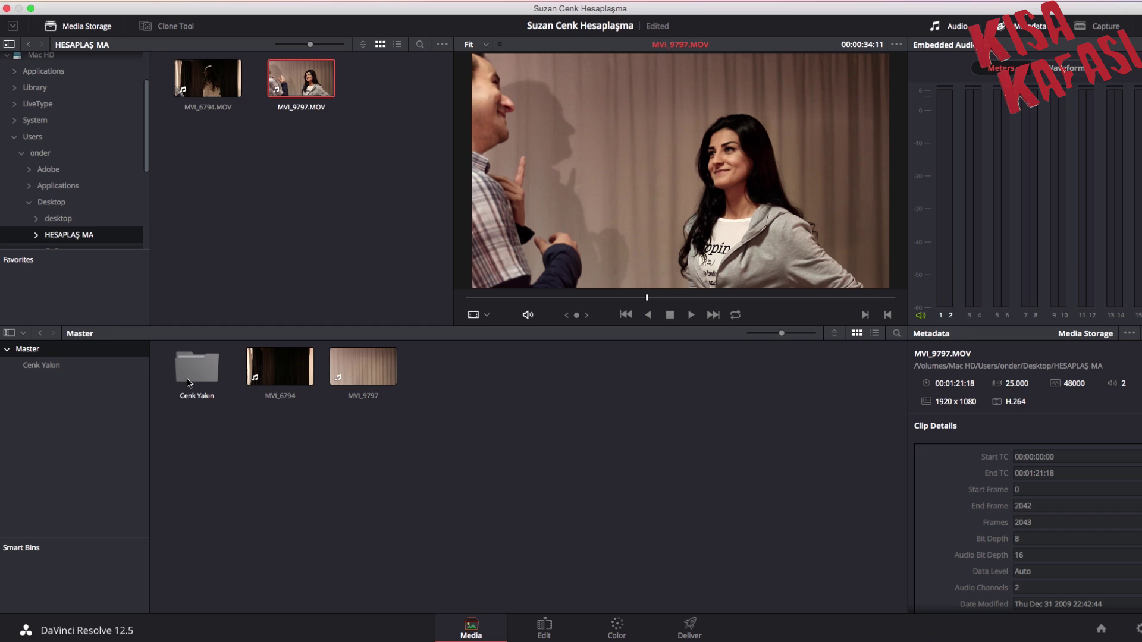
left_click(280, 371)
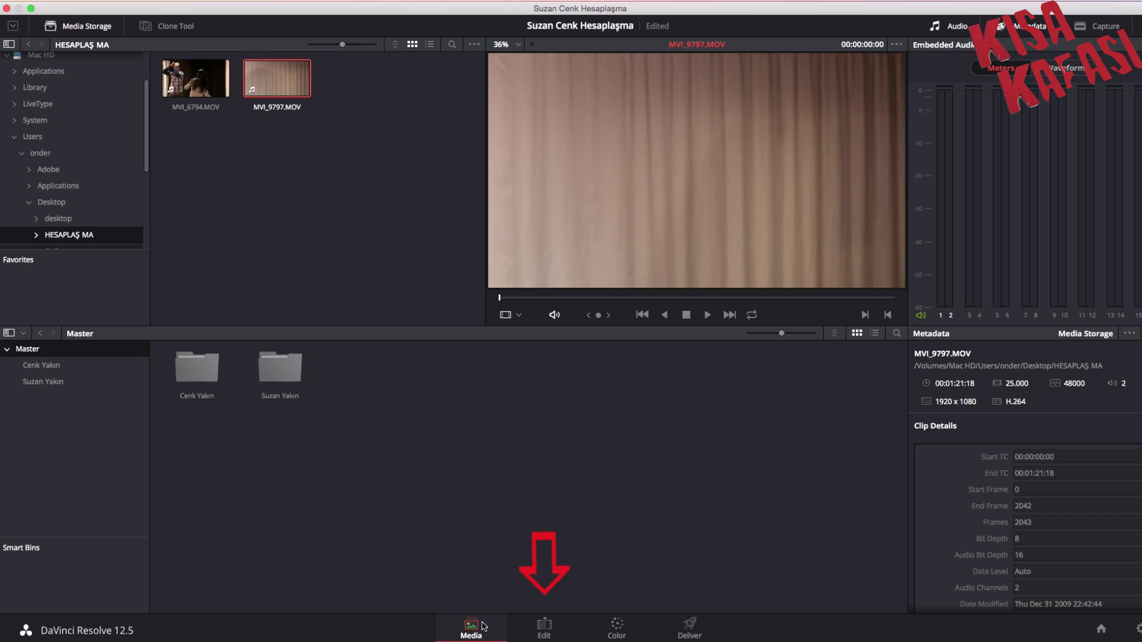
- Switch to the Edit page
left_click(544, 628)
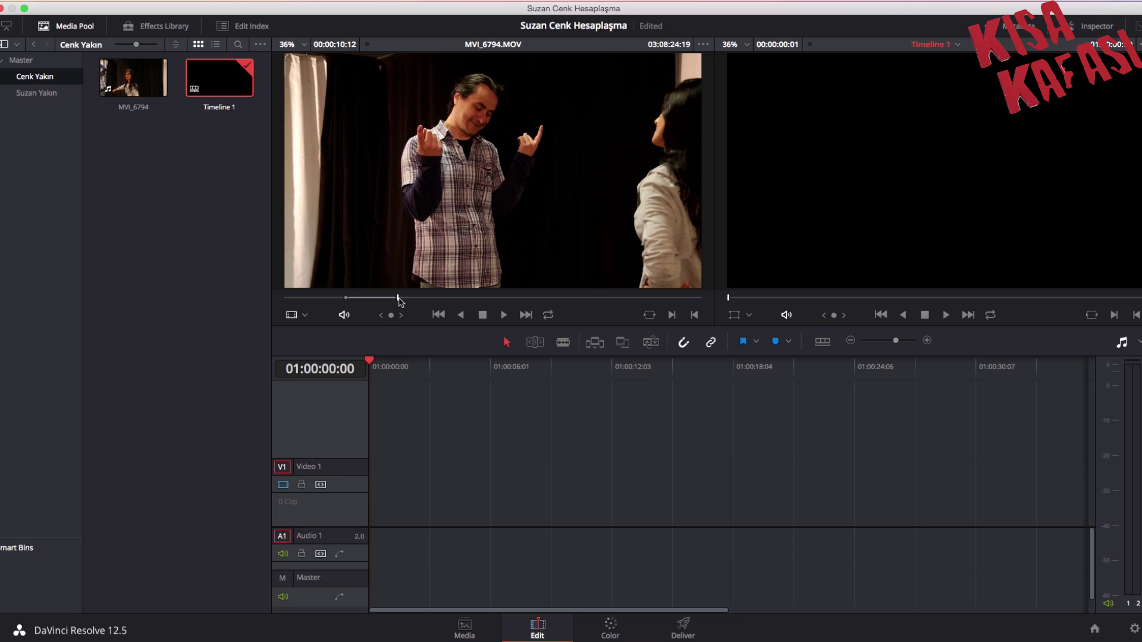
- Review MVI_6794 in the source viewer and mark its in and out points
left_click_drag(398, 298, 345, 297)
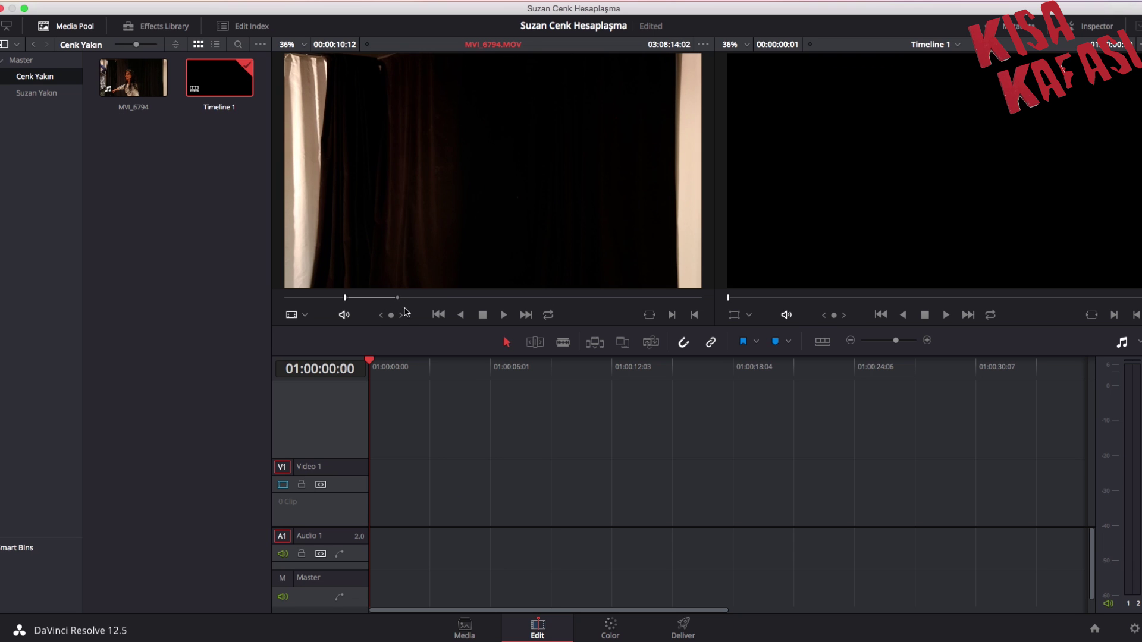
left_click(499, 317)
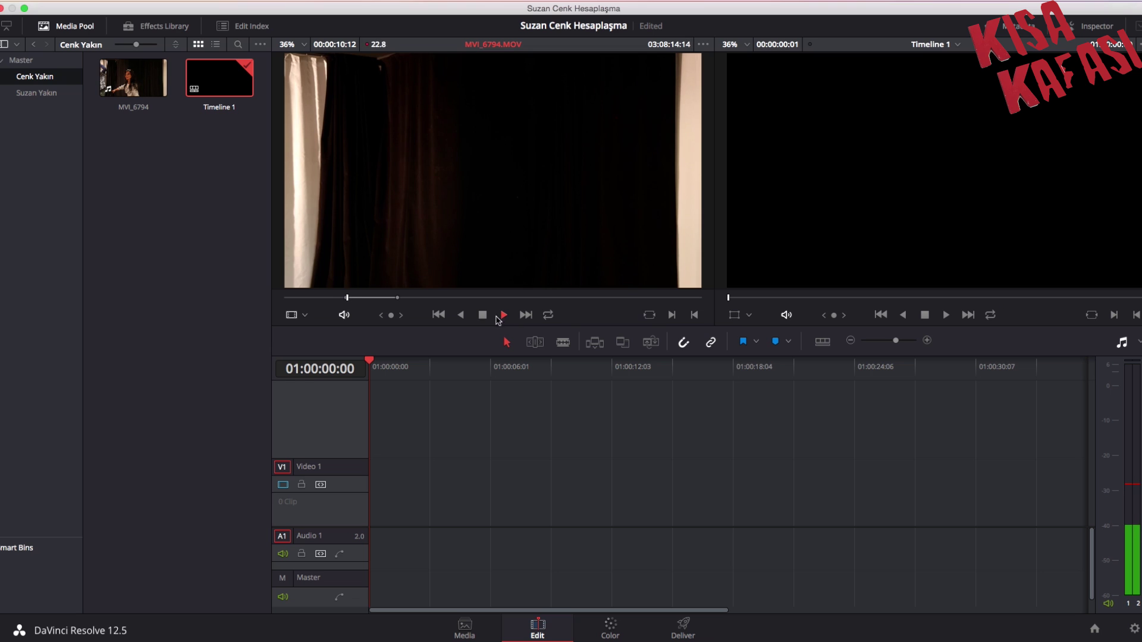
left_click(483, 315)
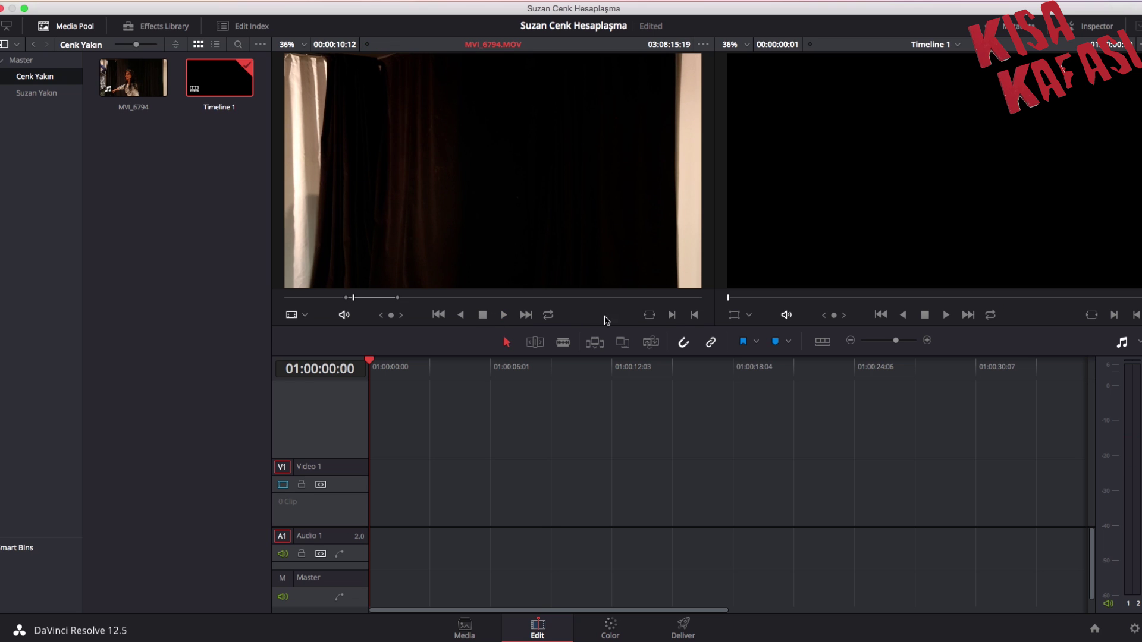
left_click(671, 316)
left_click(504, 316)
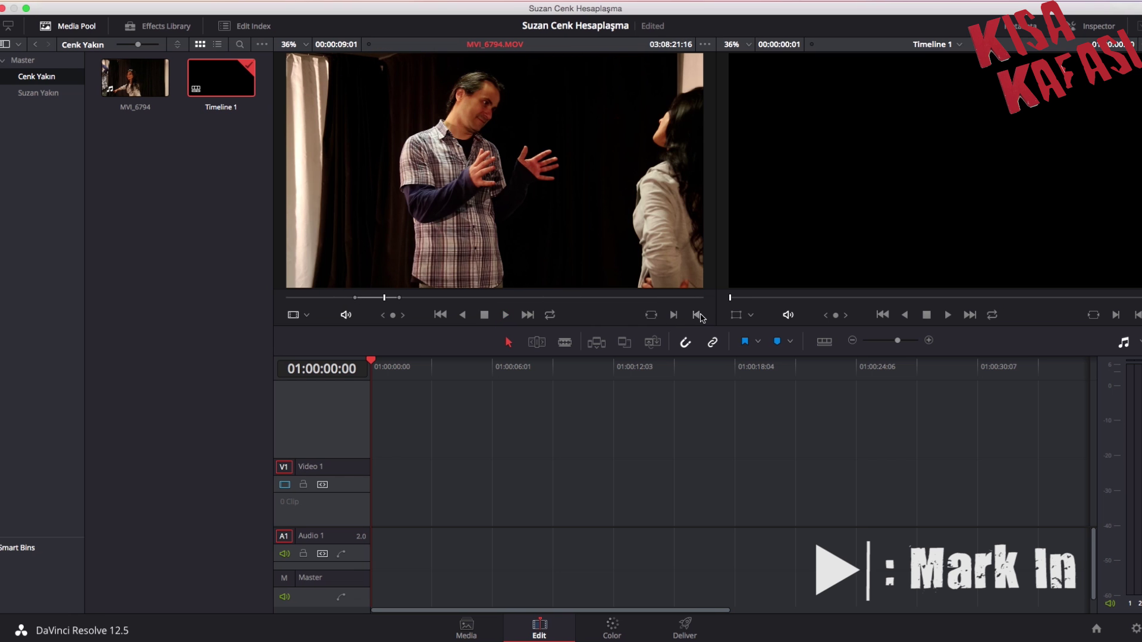
left_click(698, 316)
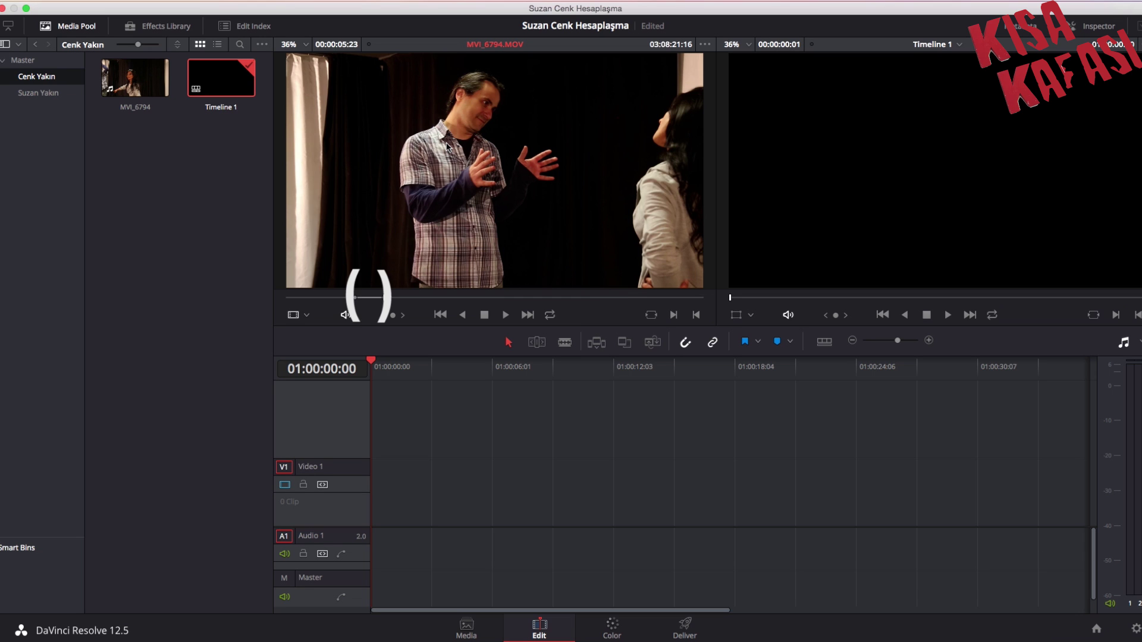
- Place the marked MVI_6794 section at the start of Timeline 1 and play it back
left_click_drag(567, 181, 418, 483)
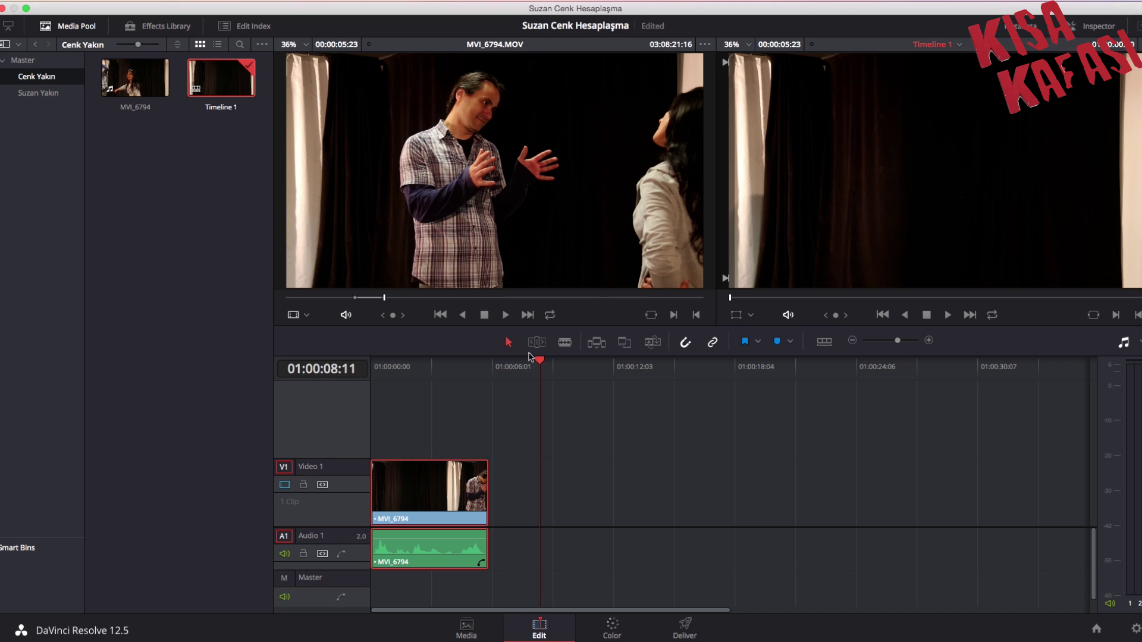
left_click_drag(538, 363, 371, 362)
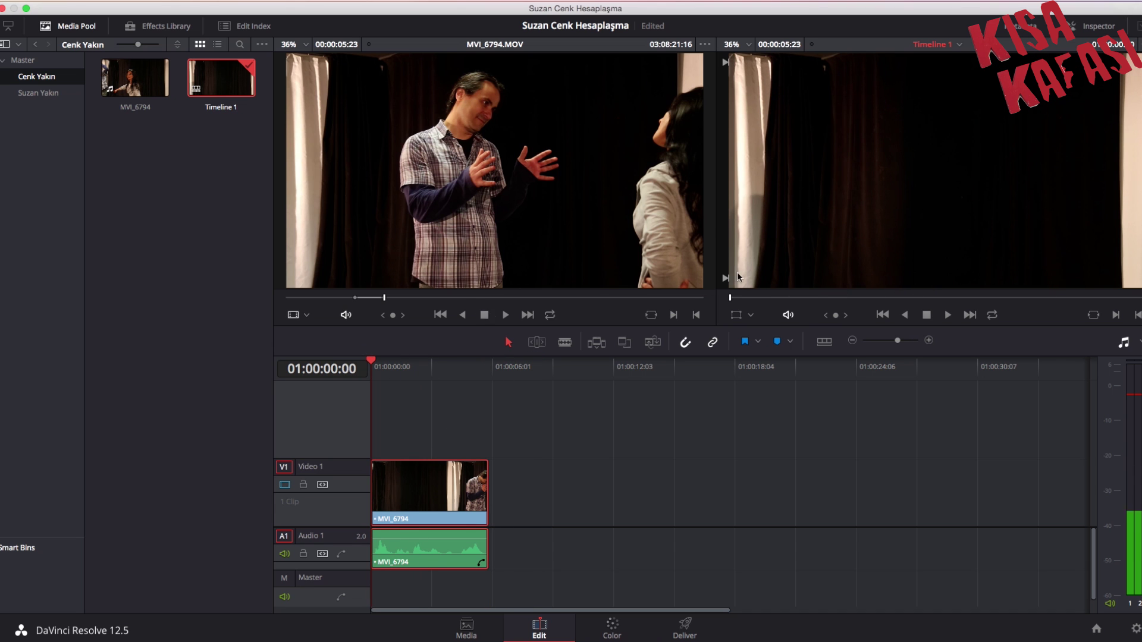
left_click(948, 315)
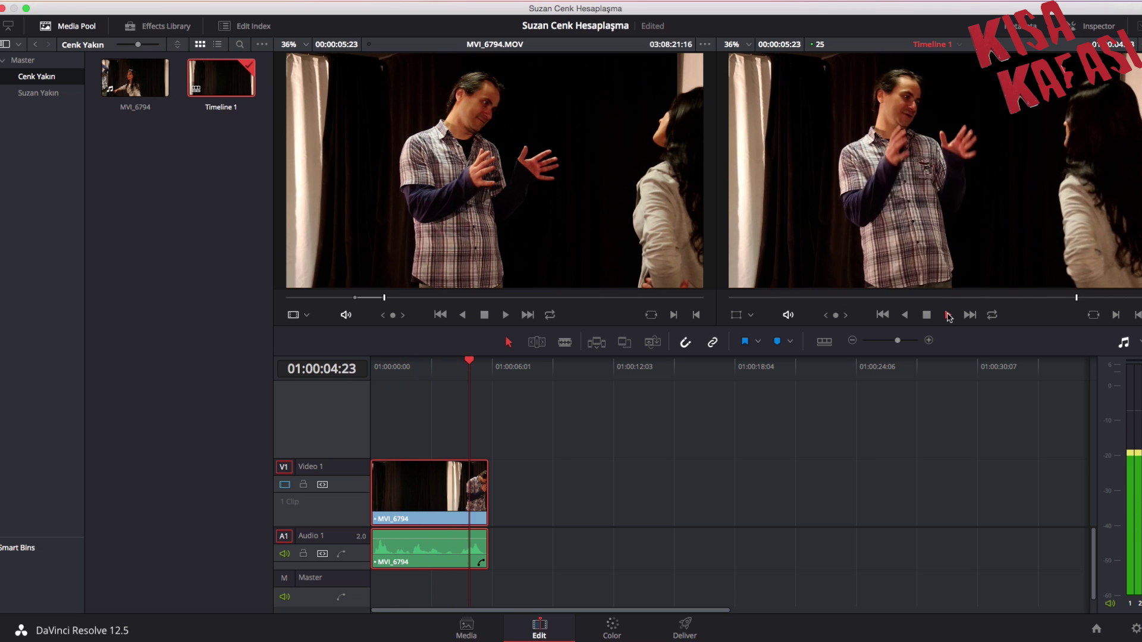
left_click(505, 315)
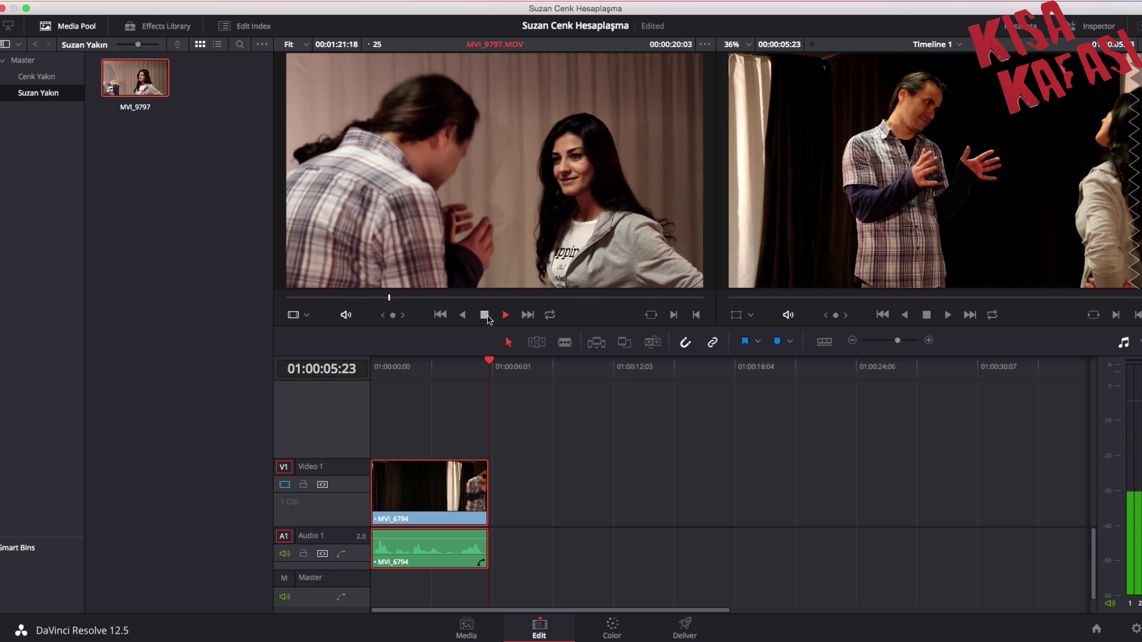
- Find the wanted section of MVI_9797 in the source viewer and mark its in and out points
left_click(485, 316)
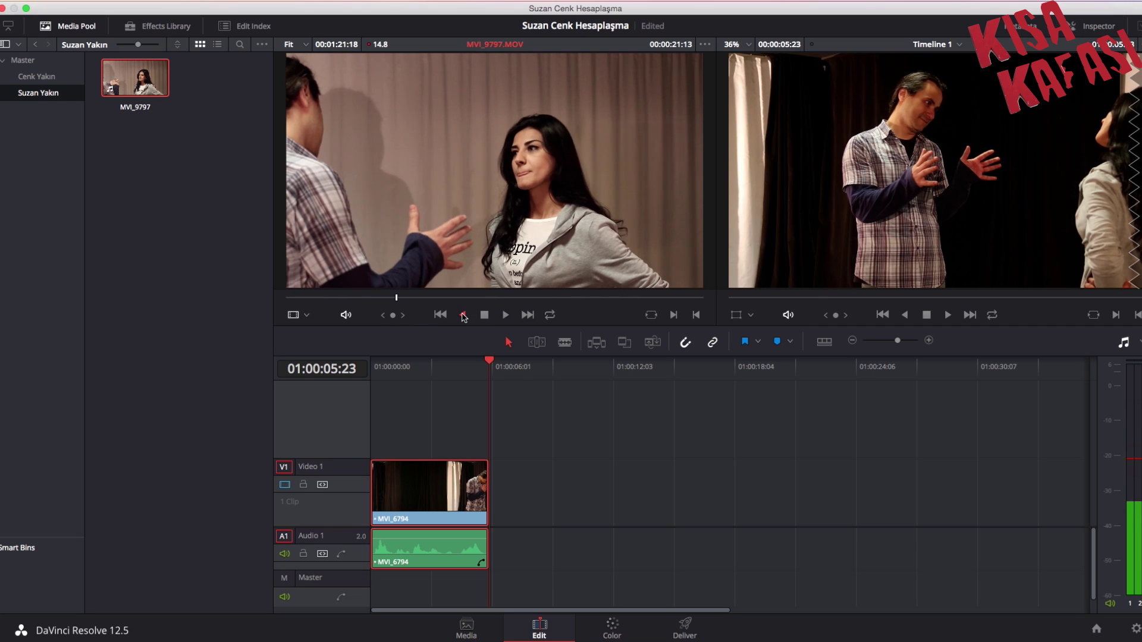
left_click(484, 315)
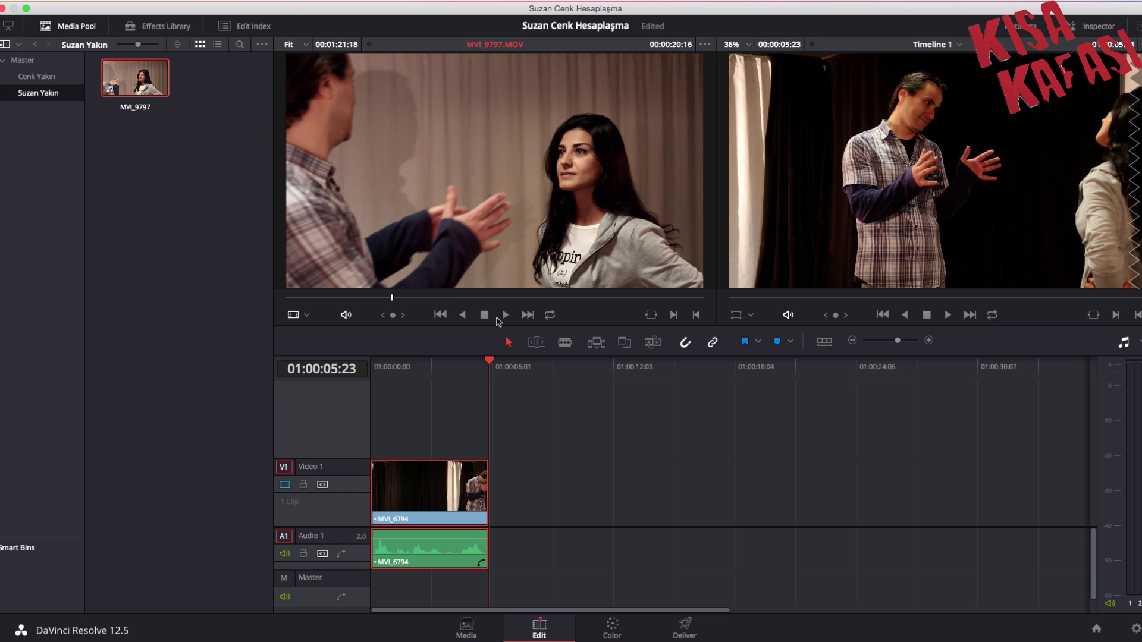
left_click(504, 315)
left_click(504, 315)
left_click(651, 315)
left_click(415, 297)
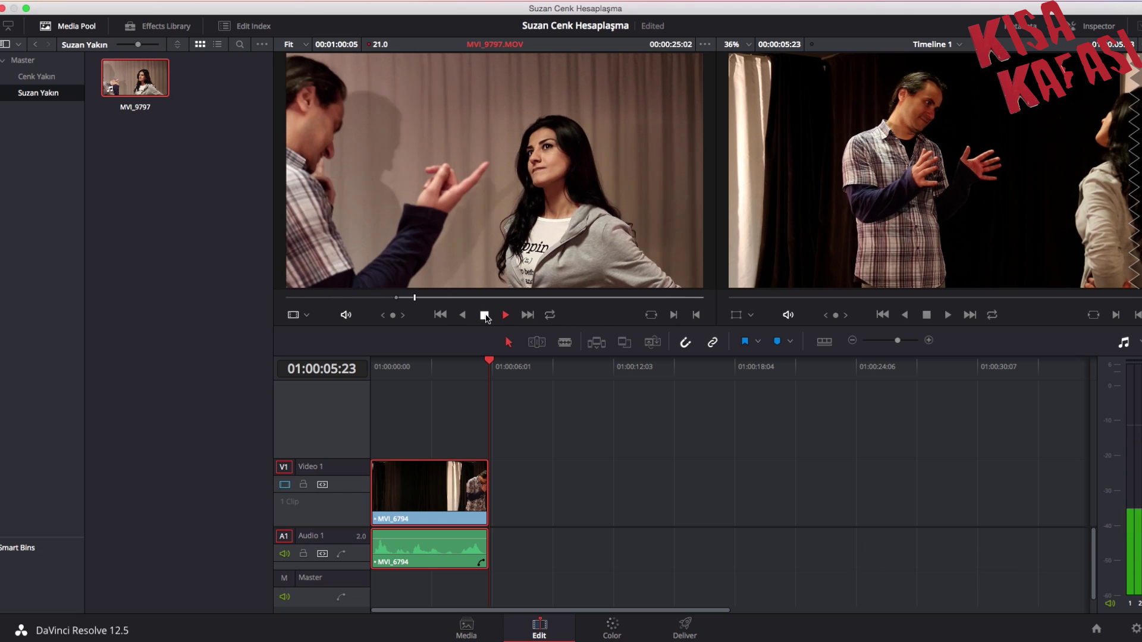
left_click(695, 315)
- Add the marked MVI_9797 section right after MVI_6794 on the timeline and play the two-clip edit
left_click_drag(486, 170, 500, 507)
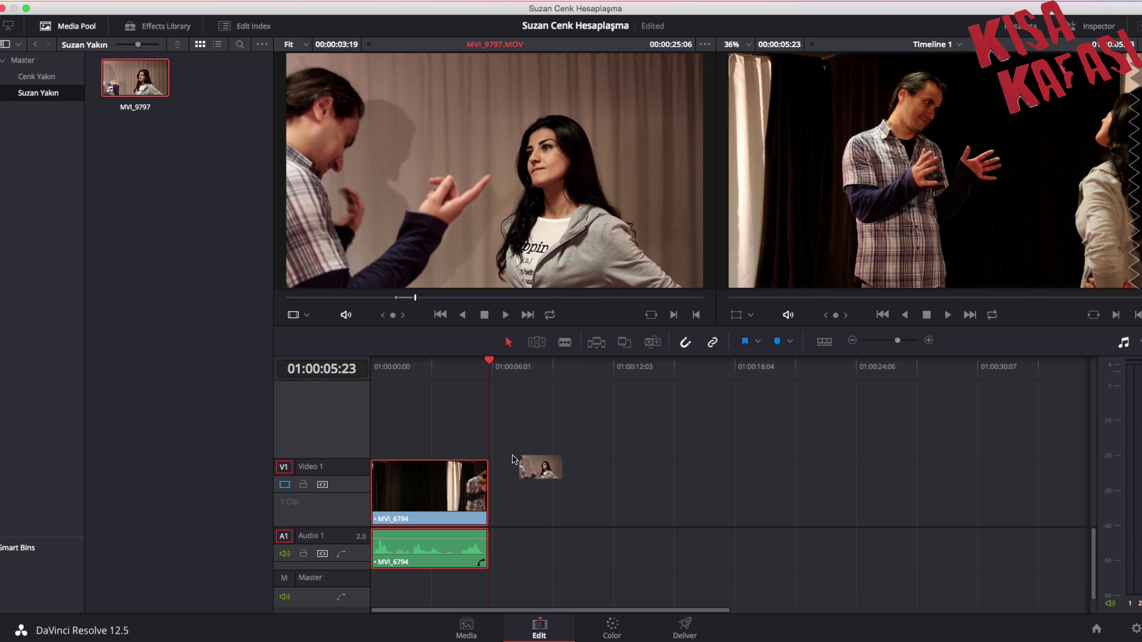
left_click(566, 366)
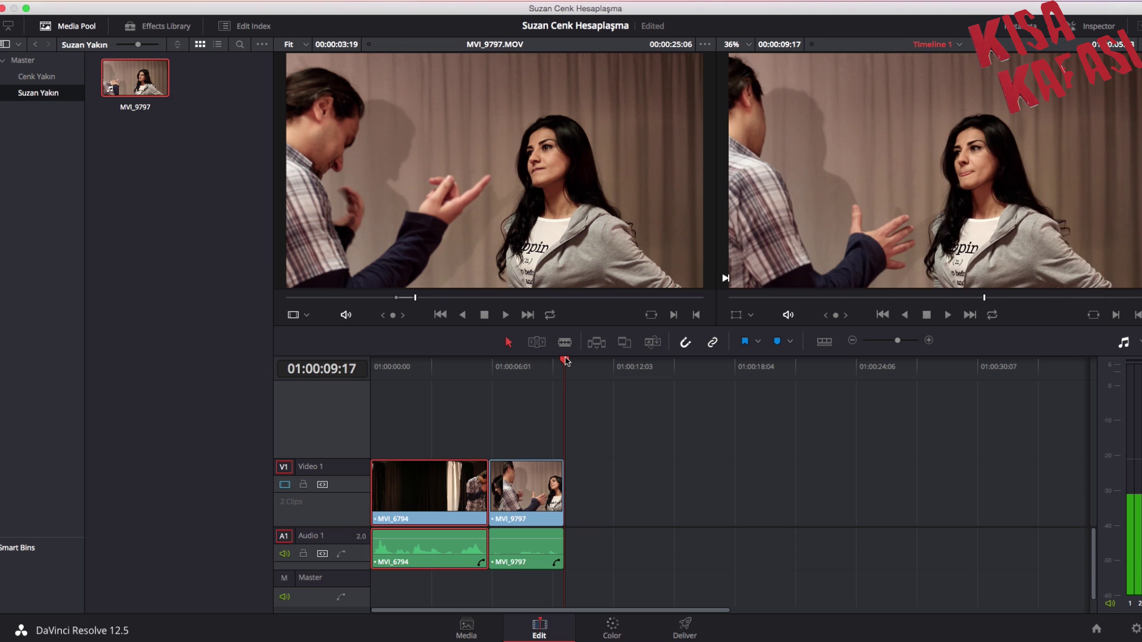
left_click(438, 366)
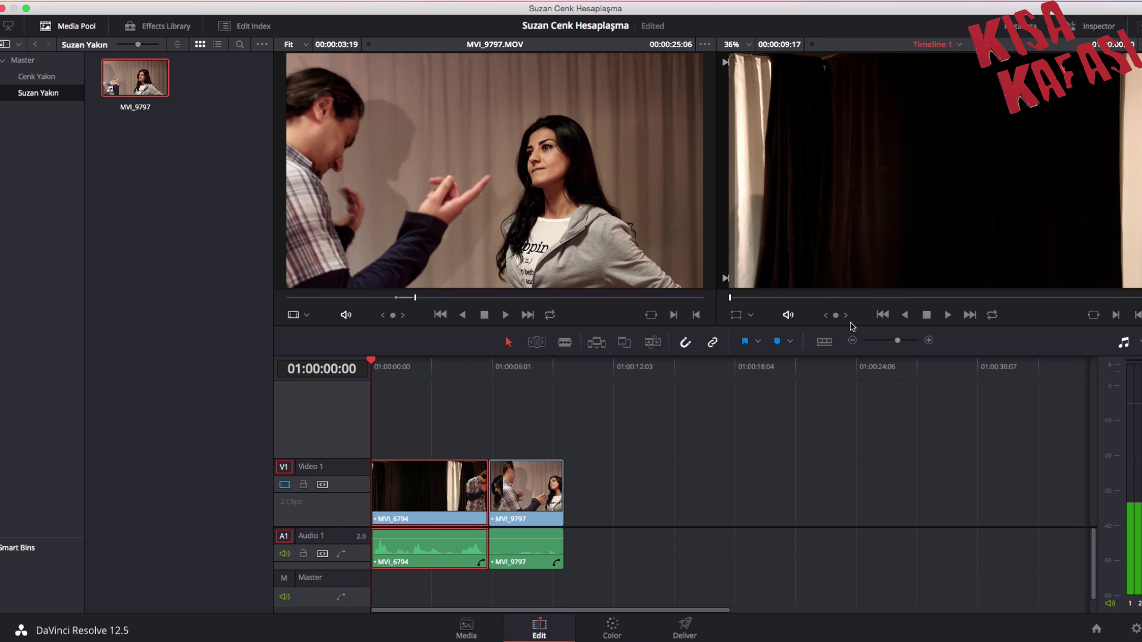
left_click(948, 315)
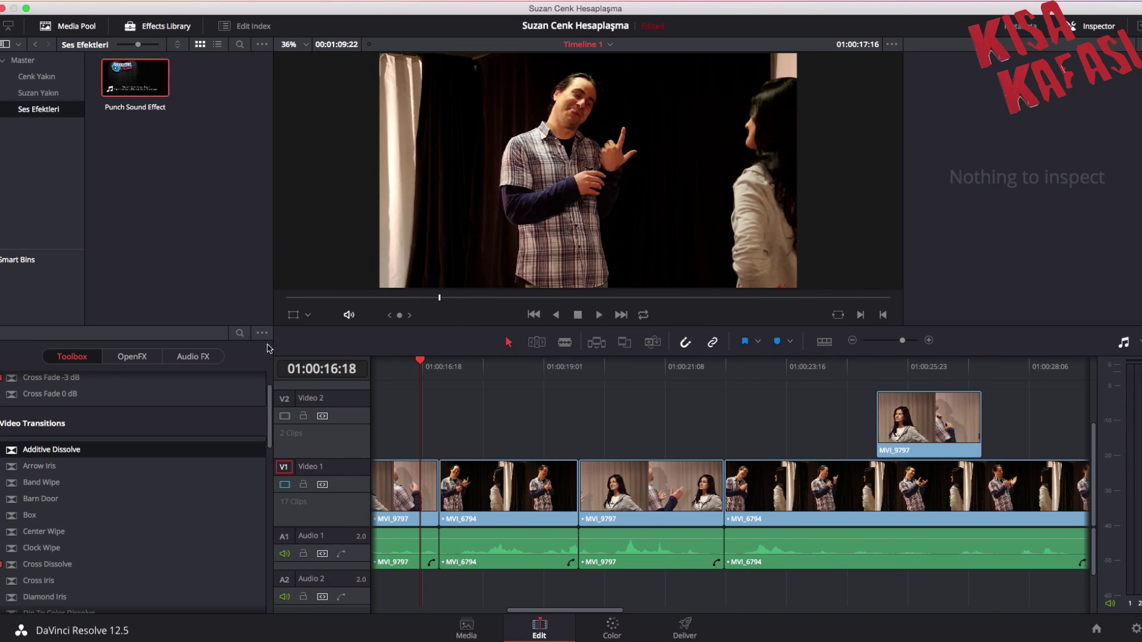
- Switch to the Color page
left_click(616, 634)
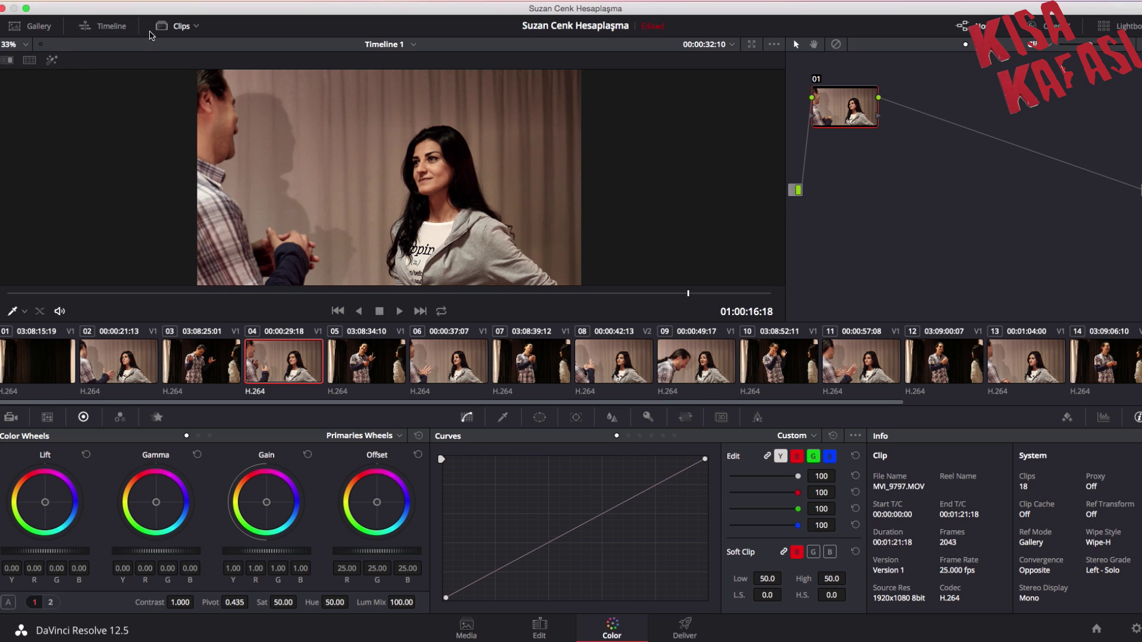
- Bend the MVI_9797 luma curve into an S-curve for contrast, then go to the Deliver page
left_click(111, 27)
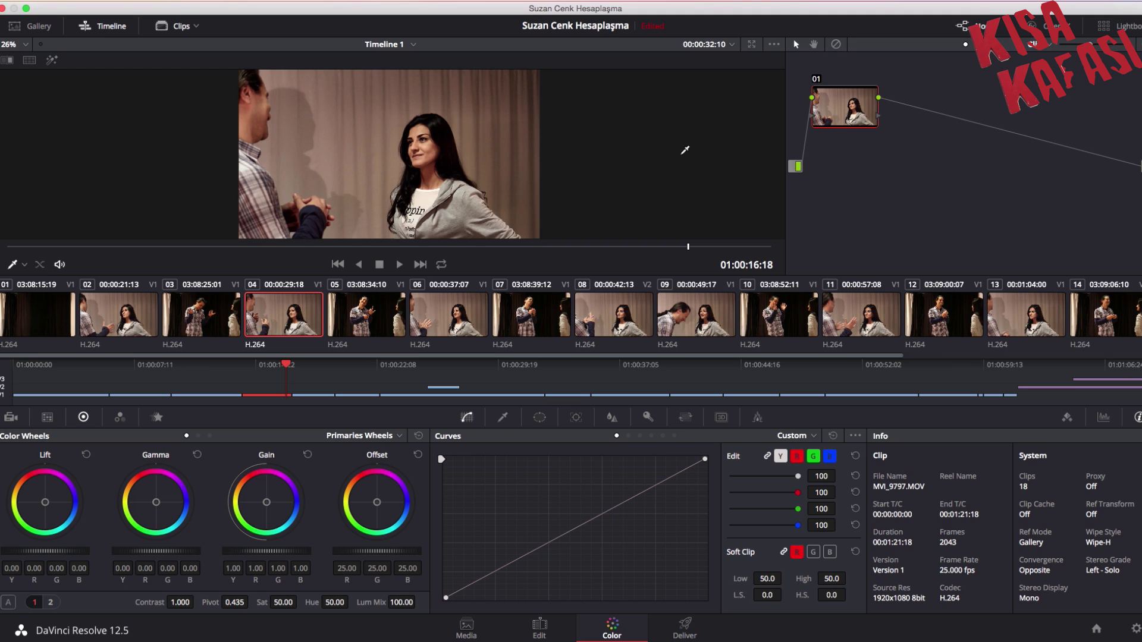
mouse_move(648, 494)
left_mouse_down()
mouse_move(651, 505)
mouse_move(640, 485)
left_mouse_up()
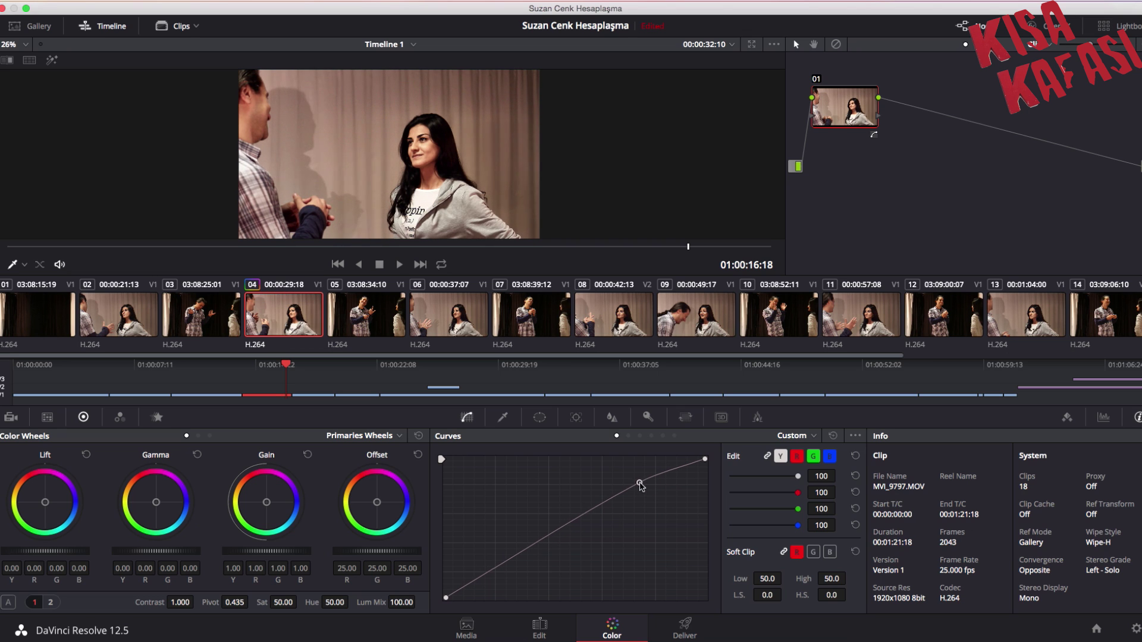
left_click_drag(489, 574, 494, 582)
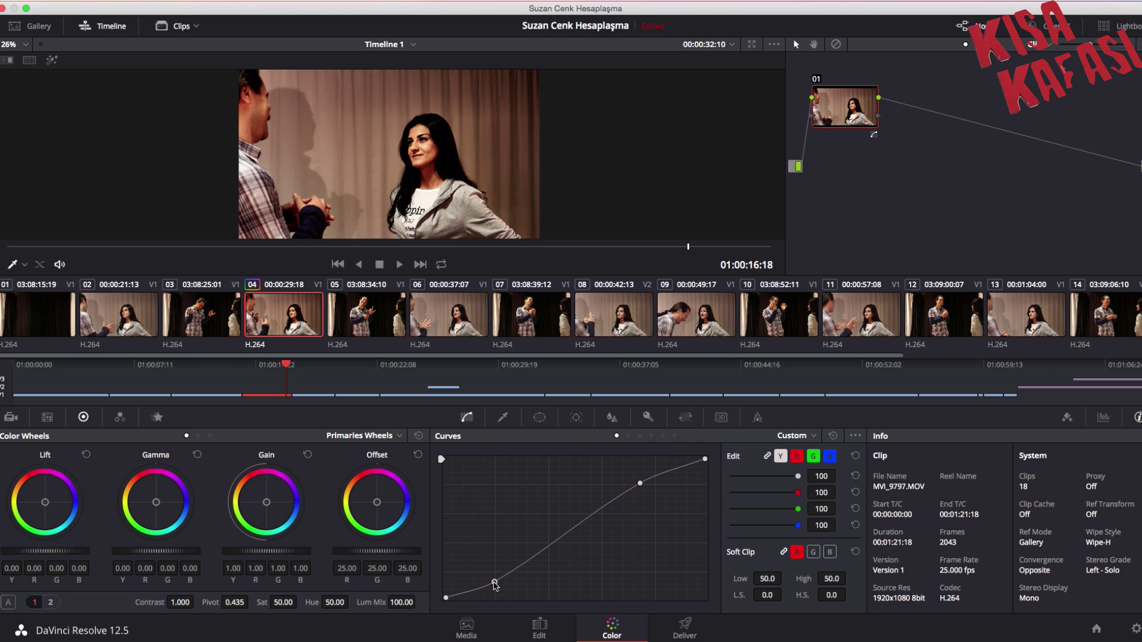
key("shift+8")
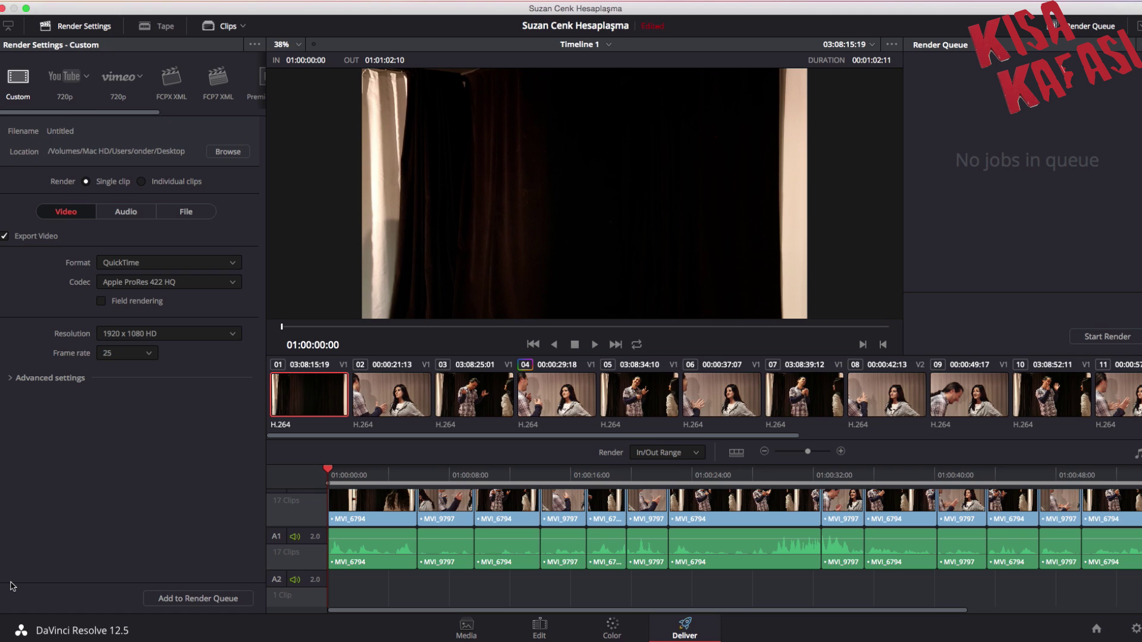
left_click(19, 84)
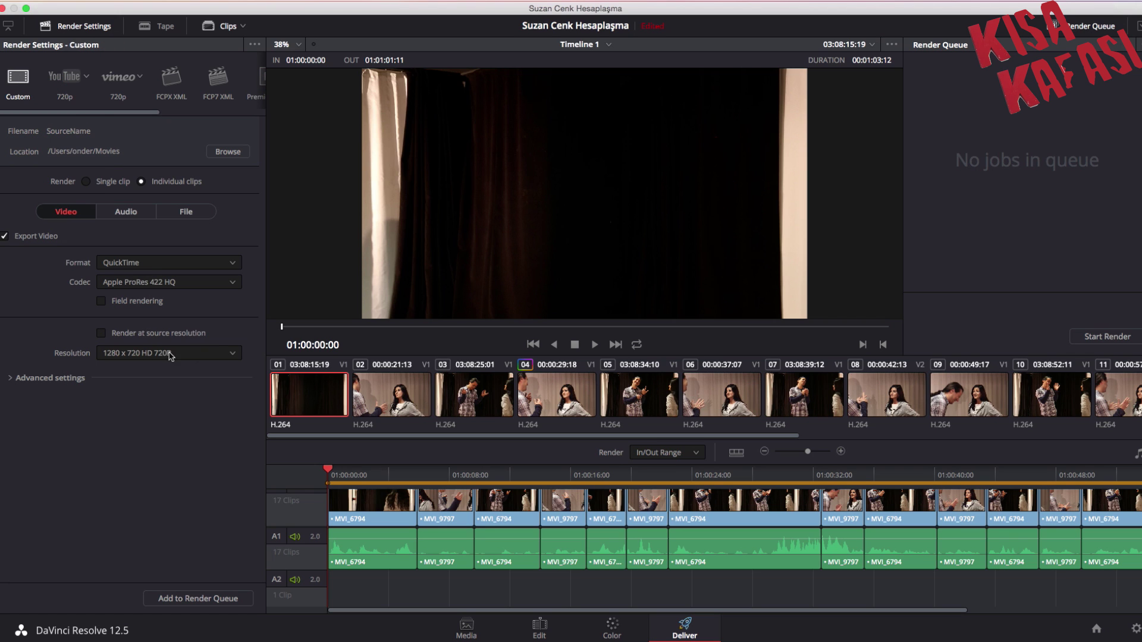
left_click(237, 357)
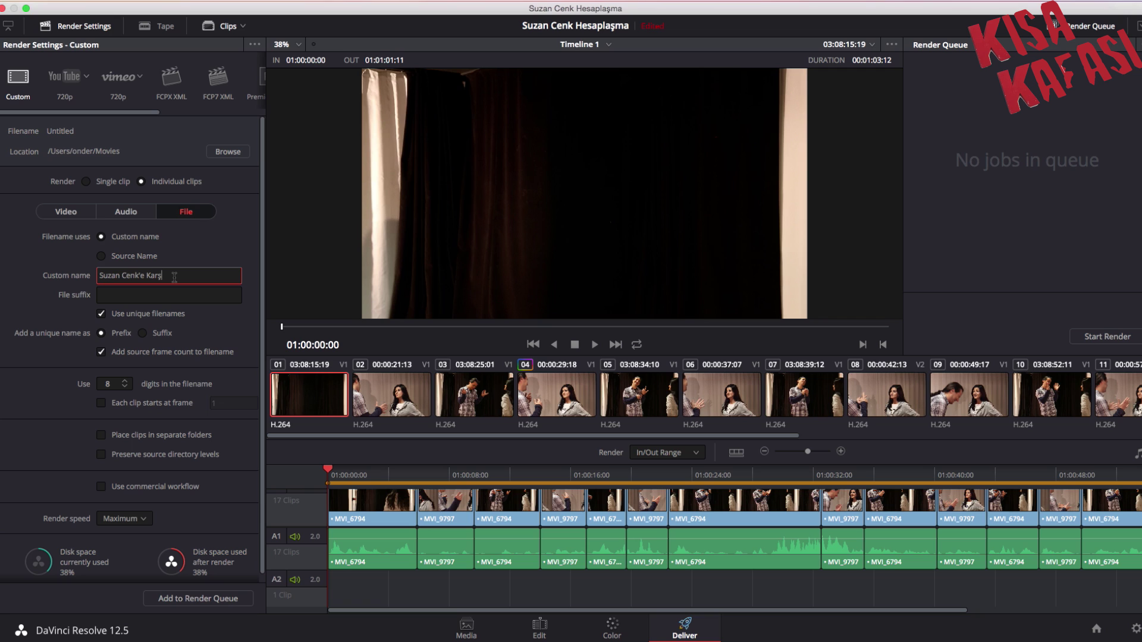
left_click(198, 598)
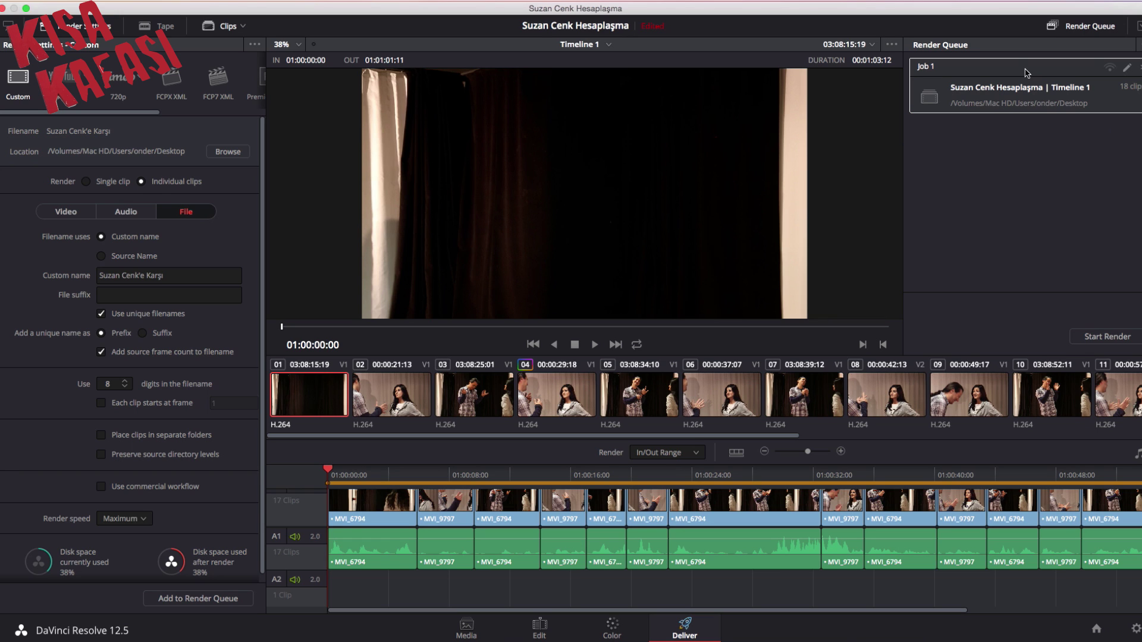
left_click(1107, 337)
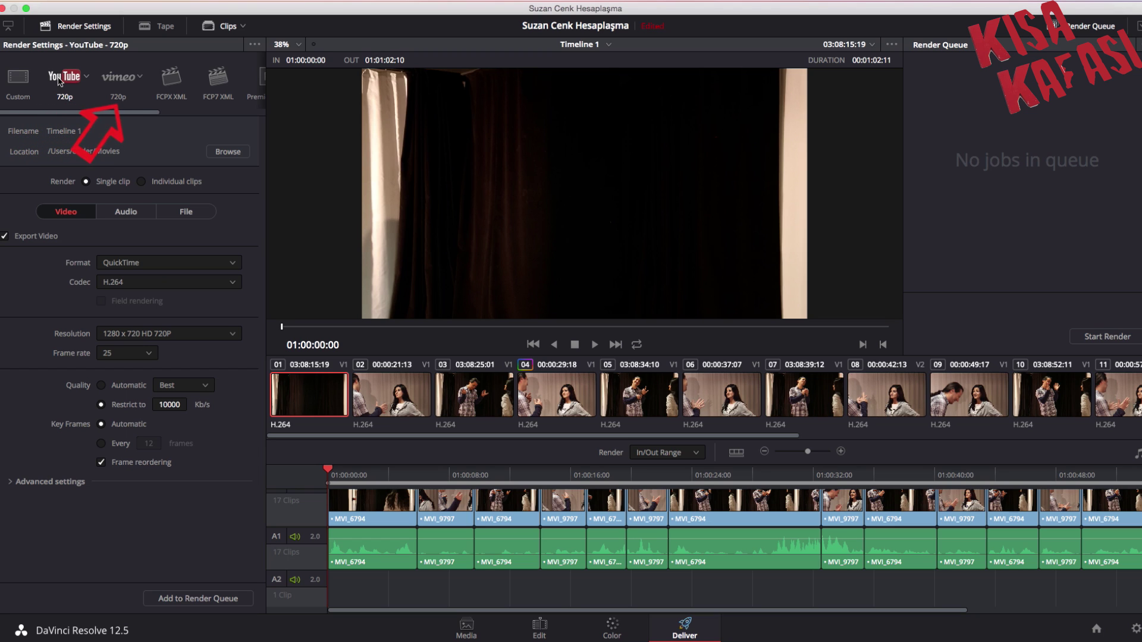
- Pick the Vimeo 720p preset, then settle on the FCPX XML export preset
left_click(116, 87)
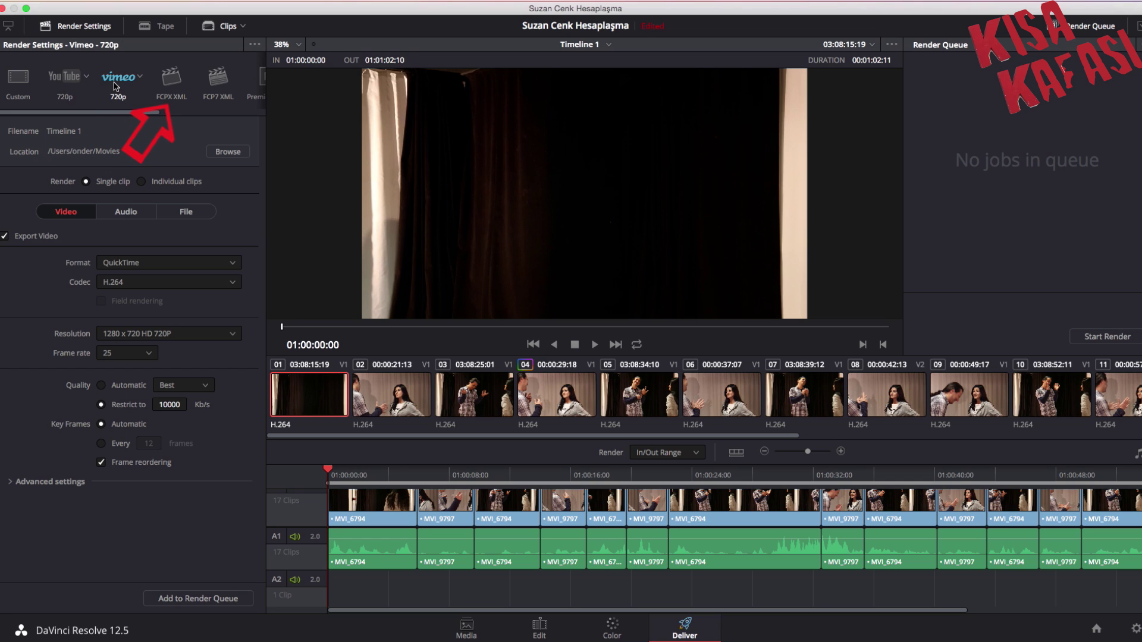
left_click(177, 86)
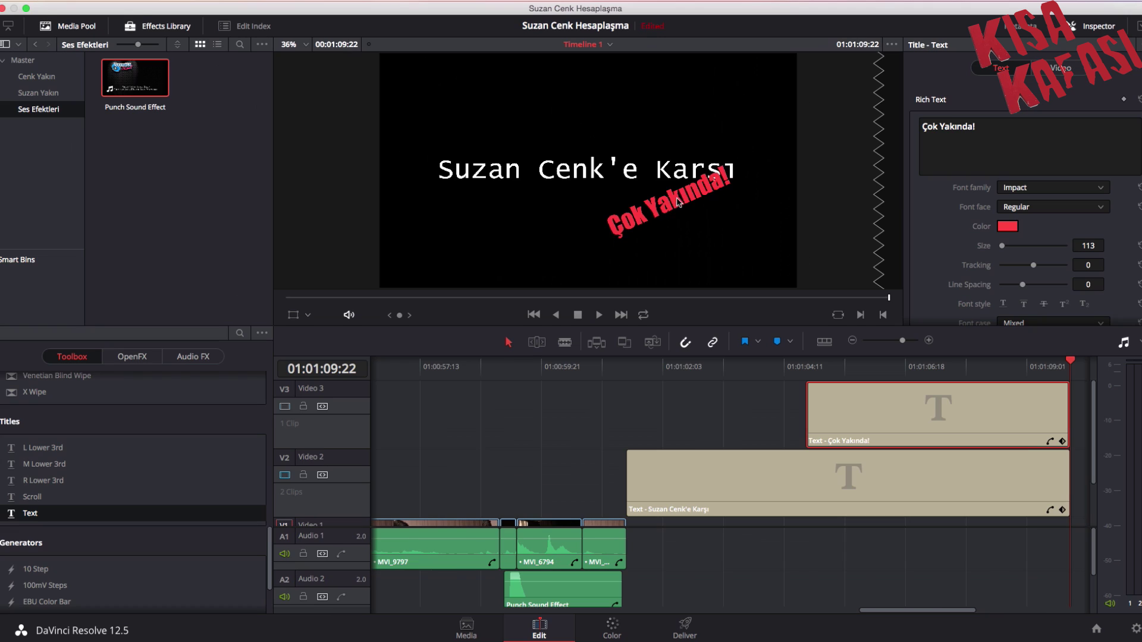
left_click_drag(678, 203, 729, 203)
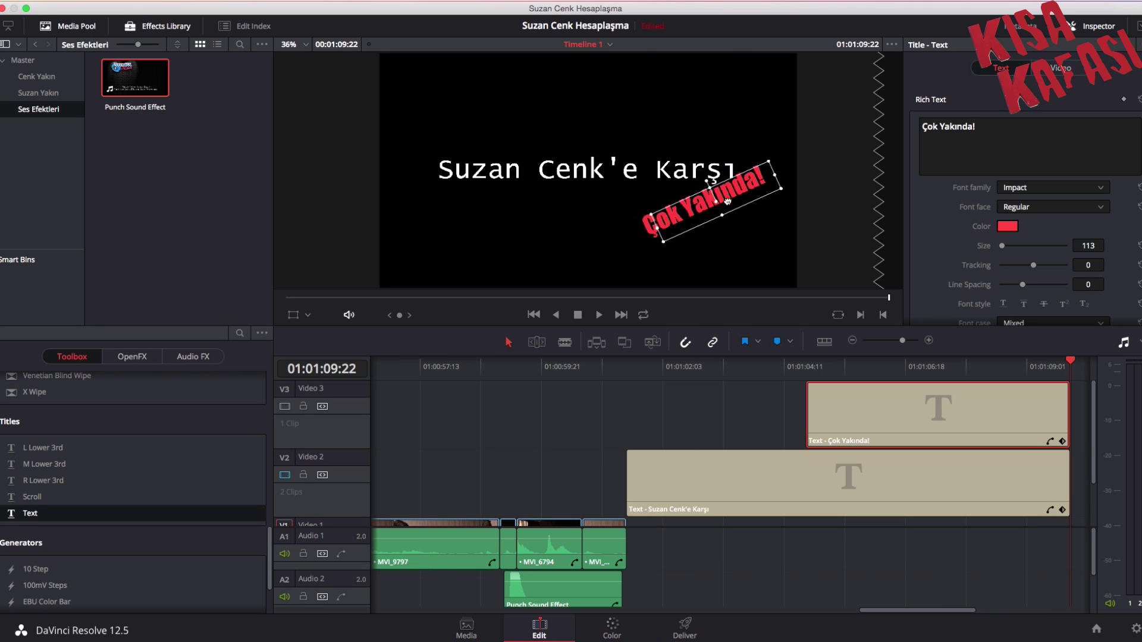